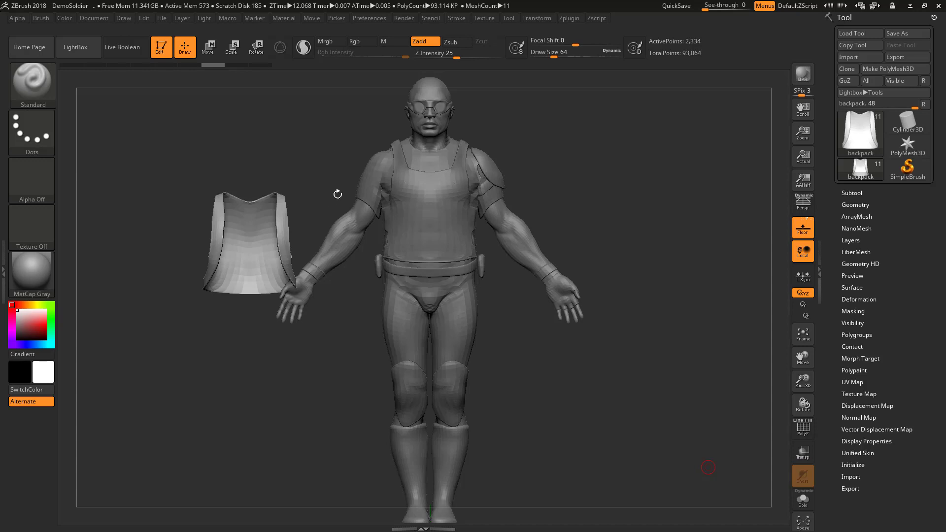
# Look over the soldier model and the separated backpack from several angles, and check the LightBox project files
pyautogui.moveTo(303, 183)
pyautogui.mouseDown()
pyautogui.moveTo(375, 180)
pyautogui.moveTo(315, 169)
pyautogui.mouseUp()
pyautogui.keyDown('alt'); pyautogui.moveTo(566, 202); pyautogui.dragTo(558, 216); pyautogui.keyUp('alt')
pyautogui.moveTo(524, 167); pyautogui.dragTo(472, 153)
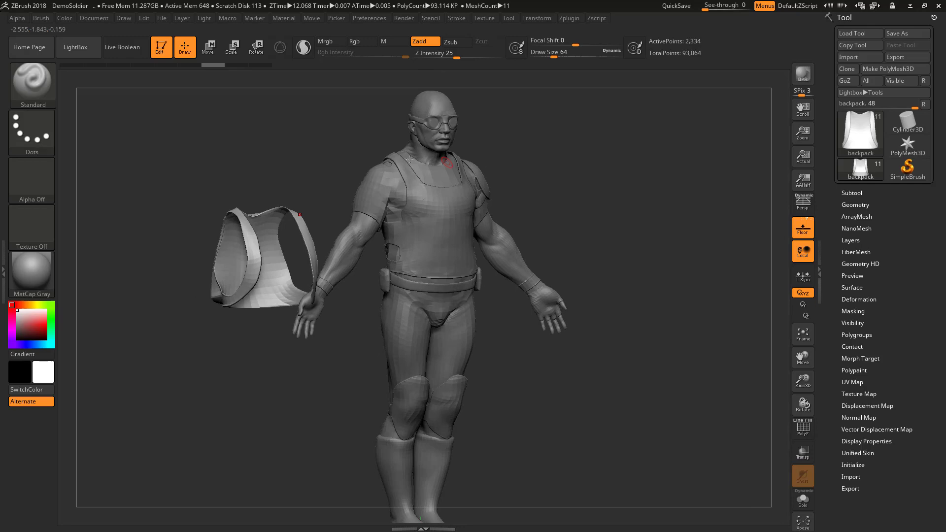
pyautogui.click(76, 55)
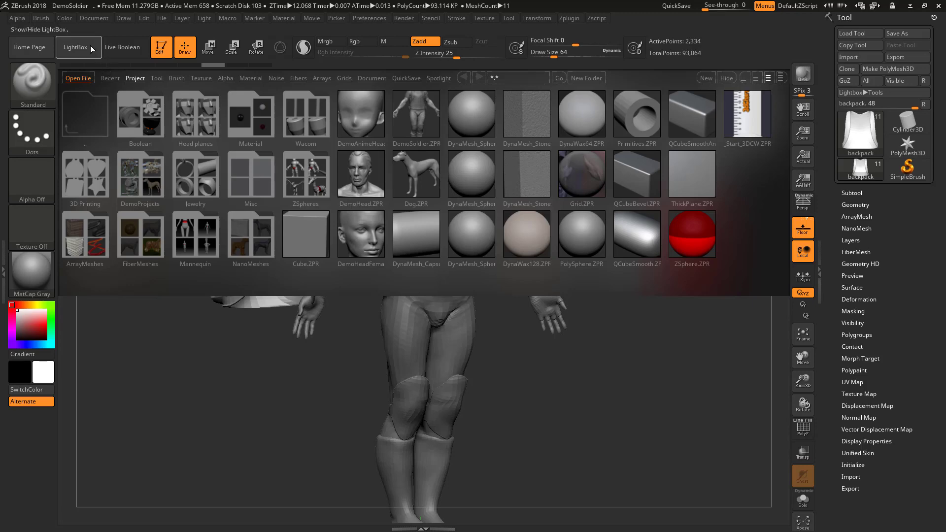
pyautogui.click(76, 49)
pyautogui.moveTo(261, 150); pyautogui.dragTo(281, 169)
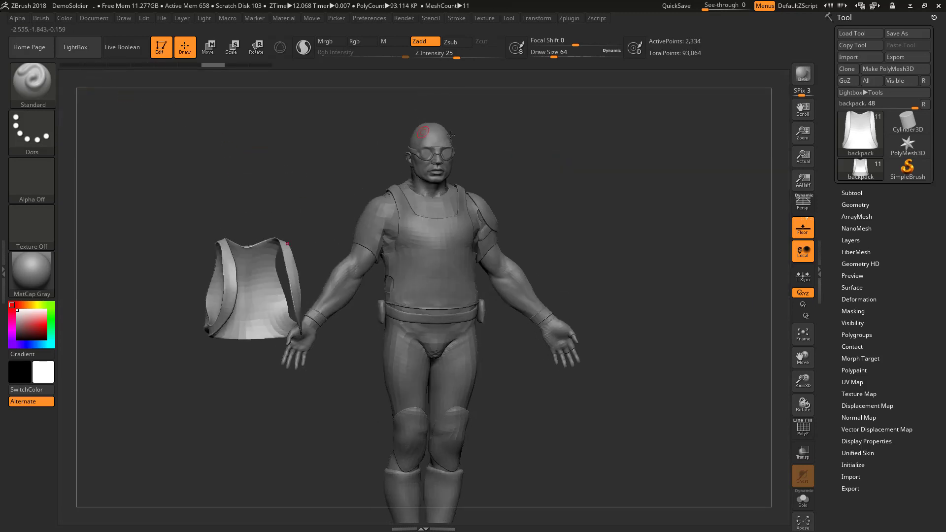
pyautogui.moveTo(627, 332); pyautogui.dragTo(444, 360)
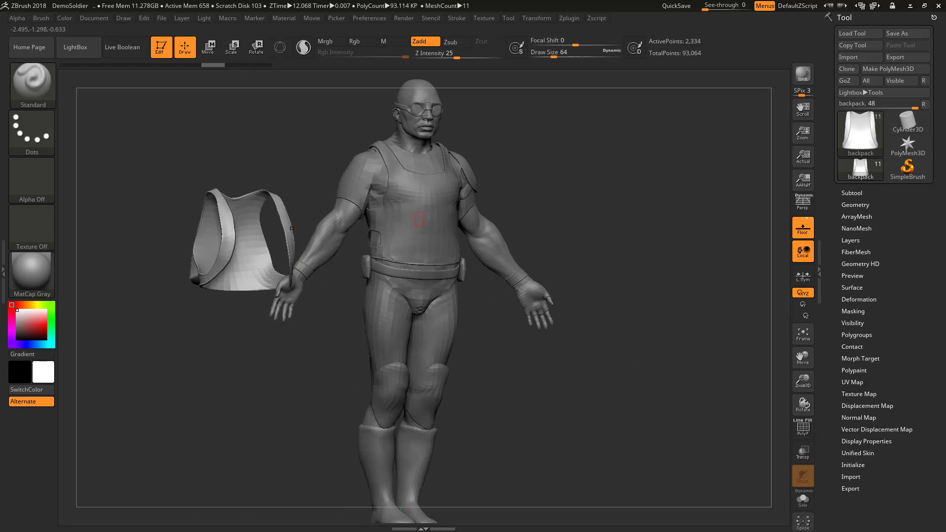
pyautogui.moveTo(545, 199); pyautogui.dragTo(481, 208)
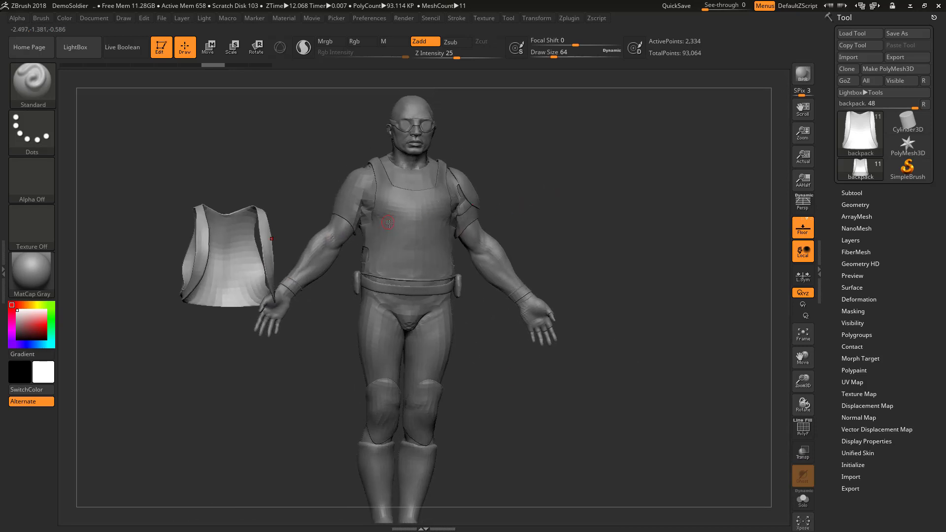
# Switch the active subtool on the model between the vest, the soldier's body and the shoulder guard, and check the Subtool list
pyautogui.keyDown('alt'); pyautogui.click(406, 221); pyautogui.keyUp('alt')
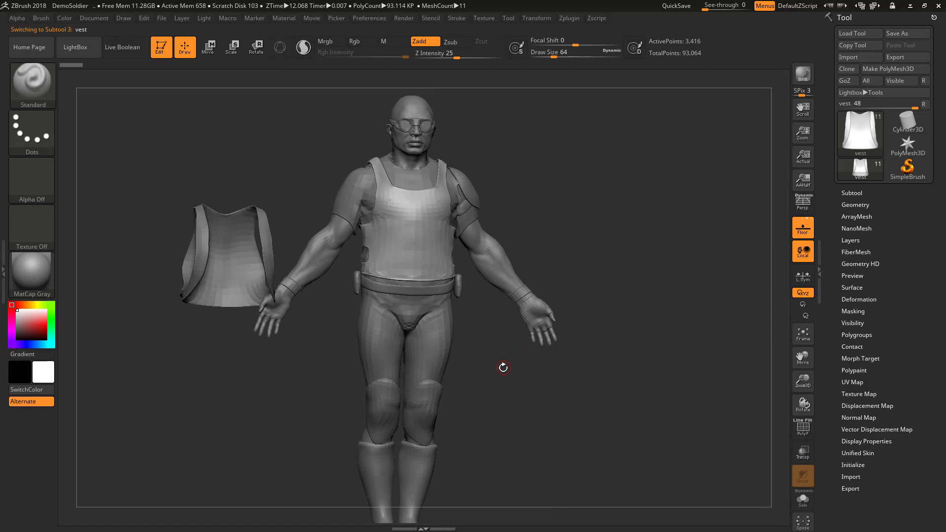
pyautogui.moveTo(504, 365); pyautogui.dragTo(434, 314)
pyautogui.keyDown('alt'); pyautogui.click(430, 309); pyautogui.keyUp('alt')
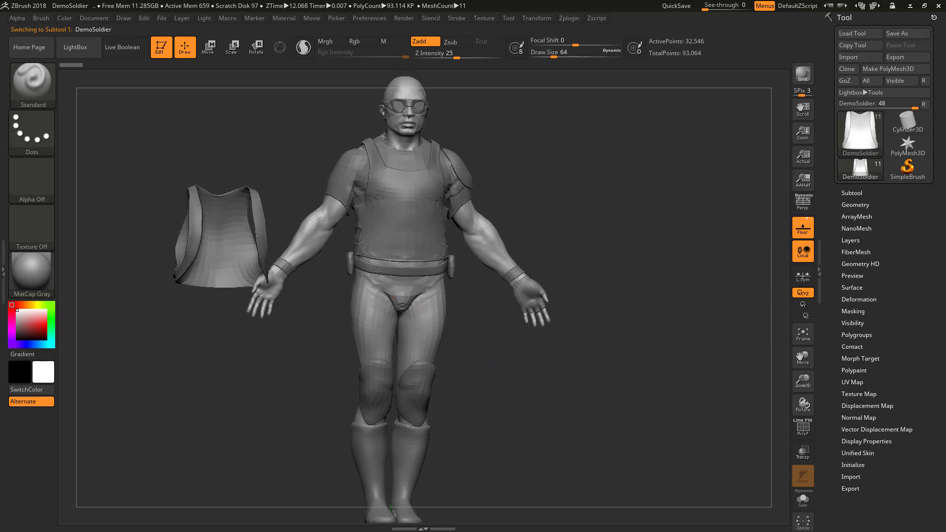
pyautogui.keyDown('alt'); pyautogui.click(417, 220); pyautogui.keyUp('alt')
pyautogui.moveTo(509, 194); pyautogui.dragTo(466, 173)
pyautogui.keyDown('alt'); pyautogui.click(465, 170); pyautogui.keyUp('alt')
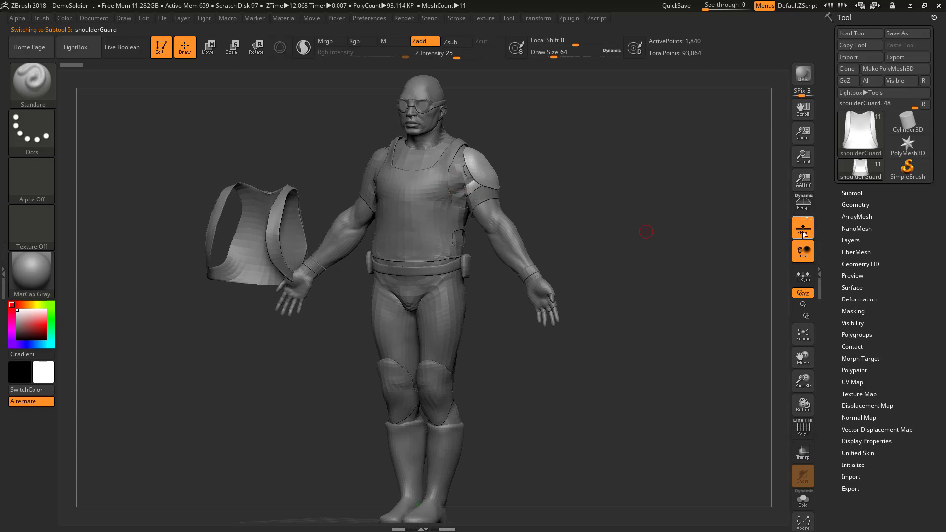
pyautogui.click(852, 192)
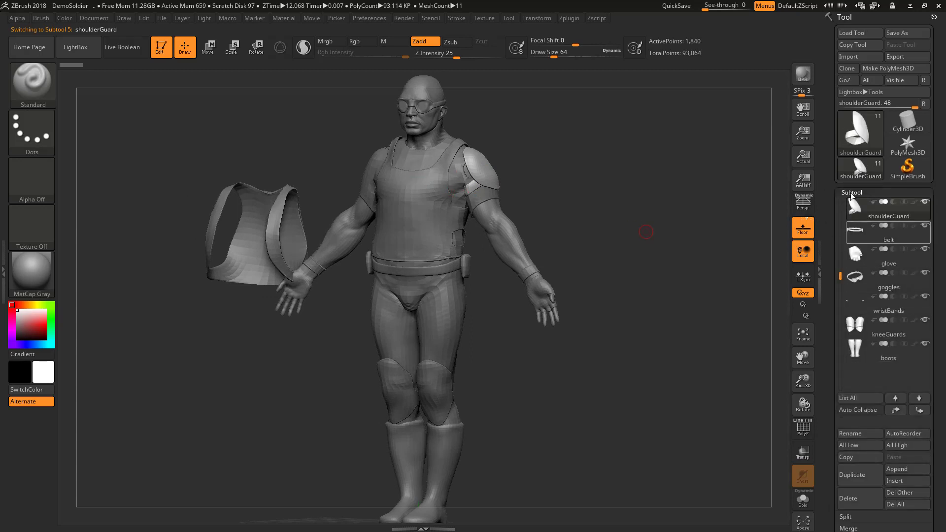
pyautogui.click(852, 193)
# Face the soldier straight from the front and make the backpack the active subtool
pyautogui.keyDown('shift'); pyautogui.moveTo(645, 181); pyautogui.dragTo(659, 204); pyautogui.keyUp('shift')
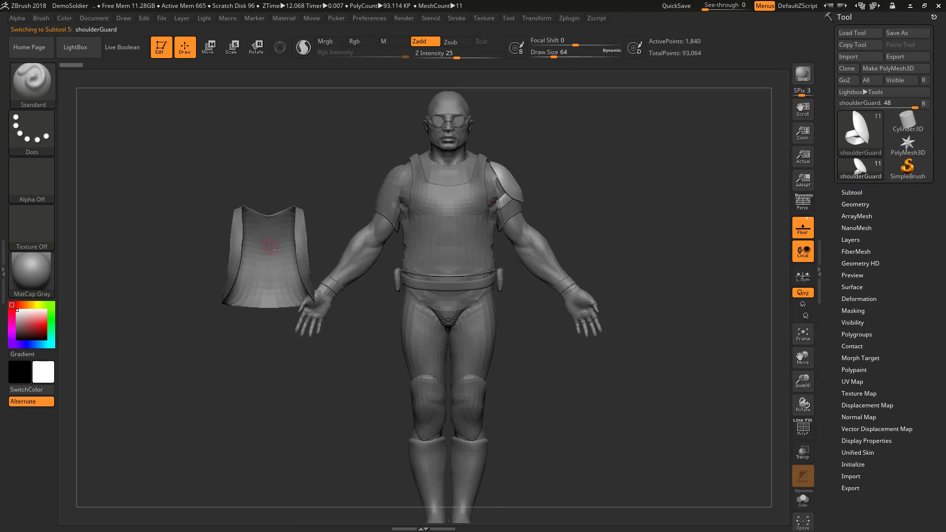
pyautogui.keyDown('alt'); pyautogui.click(228, 284); pyautogui.keyUp('alt')
pyautogui.moveTo(151, 277); pyautogui.dragTo(159, 275)
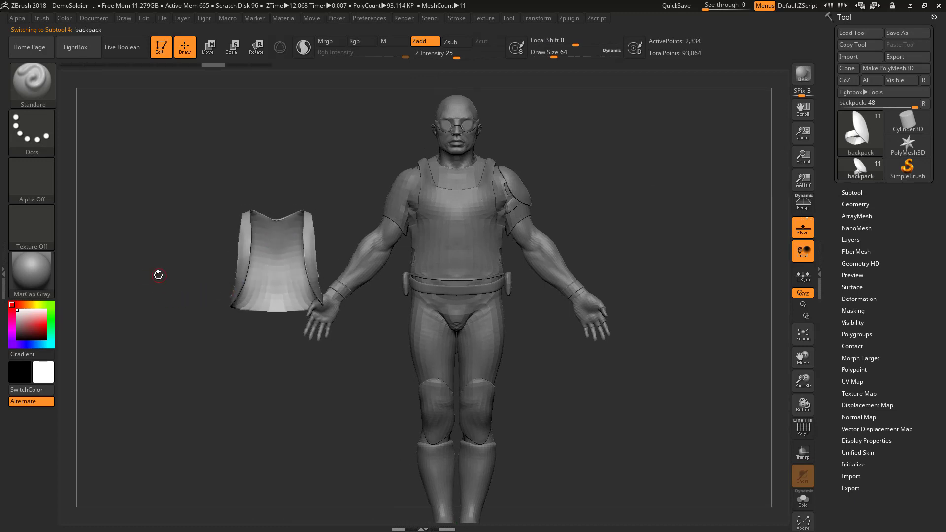
pyautogui.moveTo(162, 241); pyautogui.dragTo(161, 262)
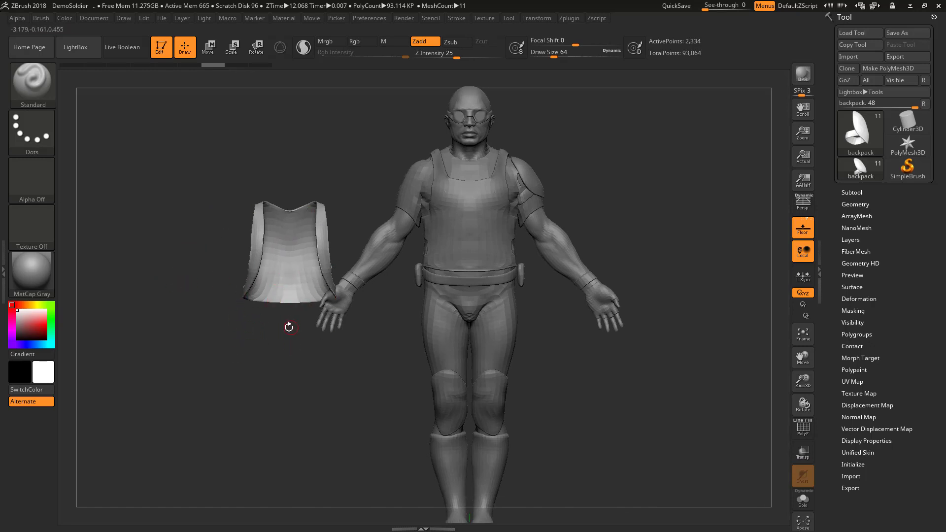
pyautogui.moveTo(256, 364); pyautogui.dragTo(274, 274)
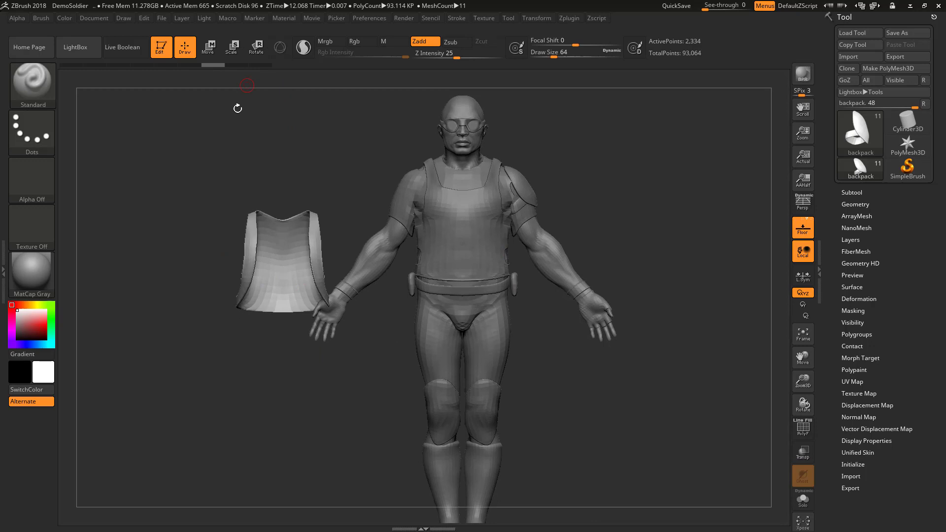
pyautogui.keyDown('alt'); pyautogui.moveTo(169, 176); pyautogui.dragTo(159, 183); pyautogui.keyUp('alt')
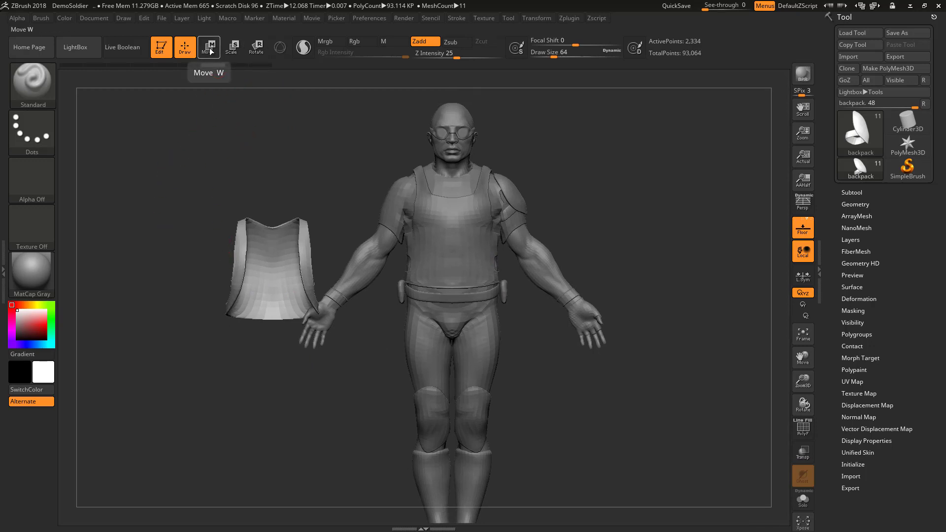
# Enter Move mode for the backpack, toggle the Gizmo 3D on, and return to the Transpose line
pyautogui.click(210, 51)
pyautogui.moveTo(187, 178); pyautogui.dragTo(211, 203)
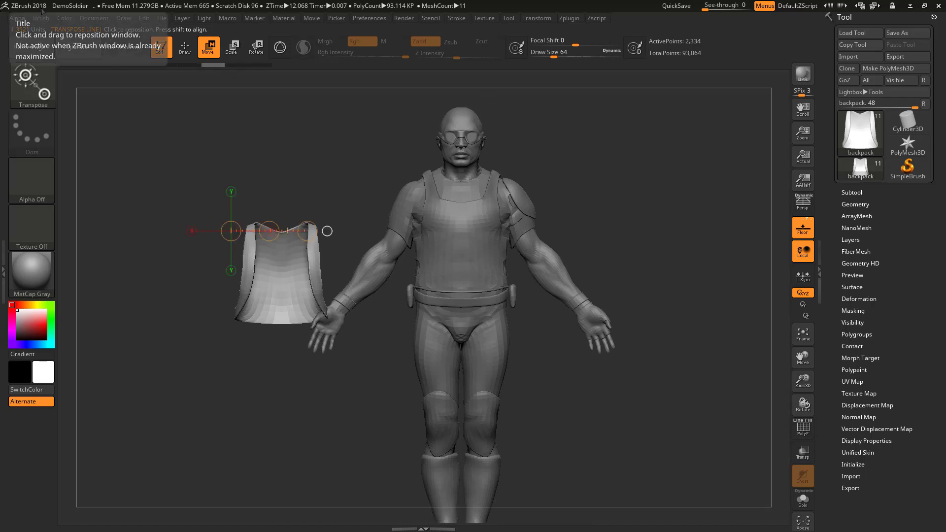
pyautogui.click(280, 48)
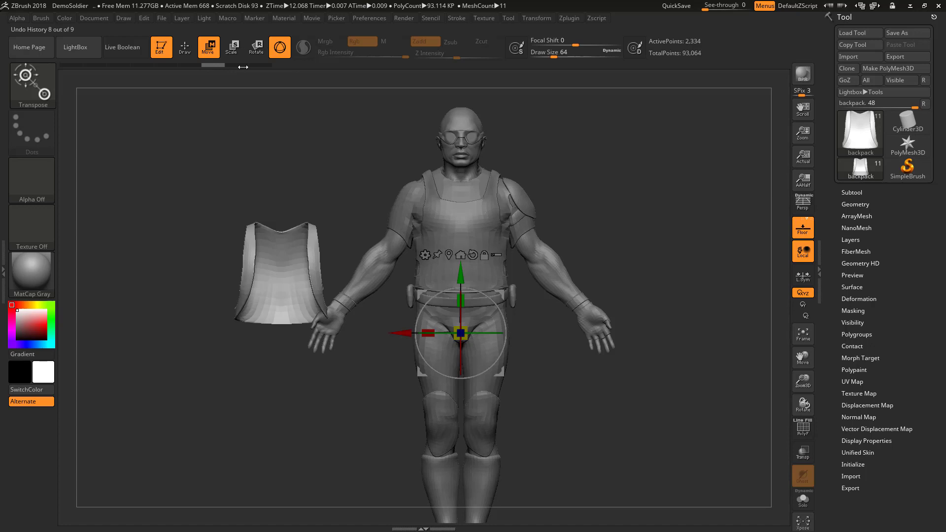
pyautogui.keyDown('alt'); pyautogui.moveTo(211, 189); pyautogui.dragTo(223, 186); pyautogui.keyUp('alt')
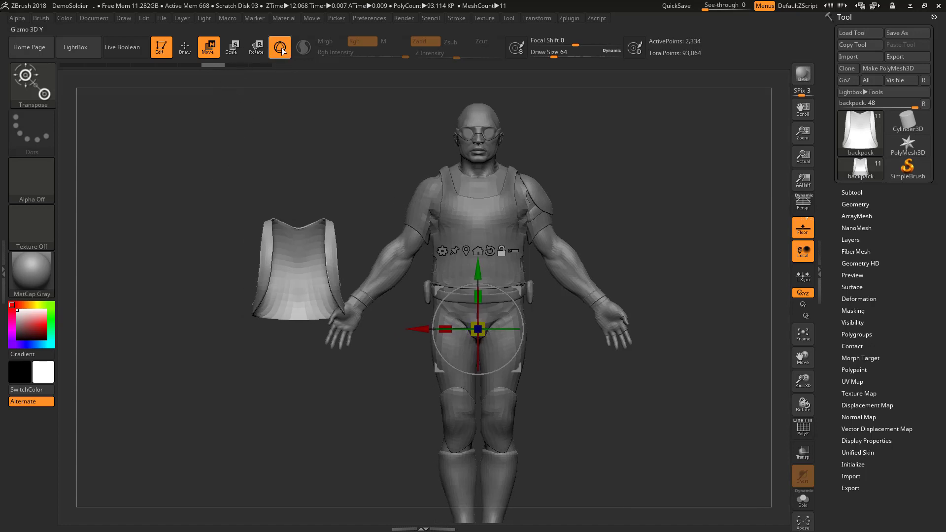
pyautogui.click(282, 51)
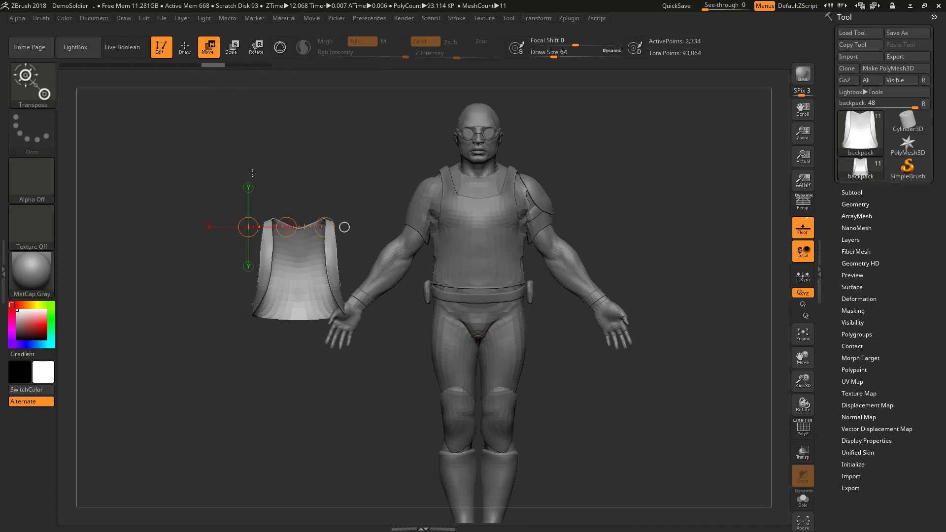
# Draw Transpose lines across the backpack, ending with a horizontal line about 1.55 units long
pyautogui.keyDown('alt'); pyautogui.moveTo(184, 278); pyautogui.dragTo(190, 286); pyautogui.keyUp('alt')
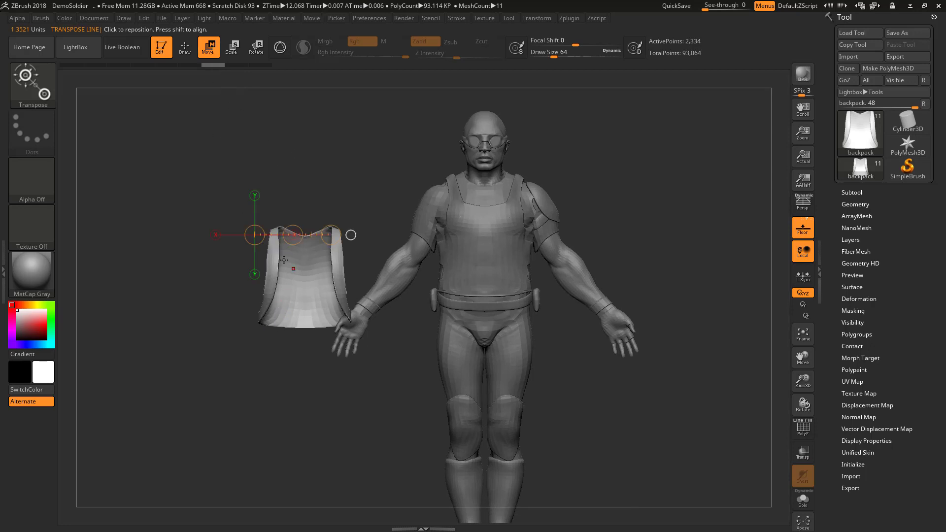
pyautogui.moveTo(198, 284); pyautogui.dragTo(230, 219)
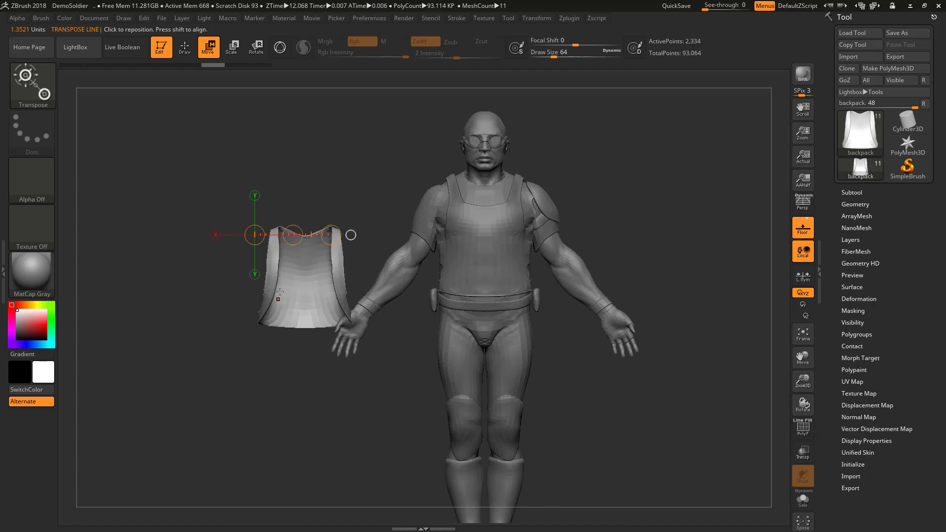
pyautogui.moveTo(270, 270); pyautogui.dragTo(389, 268)
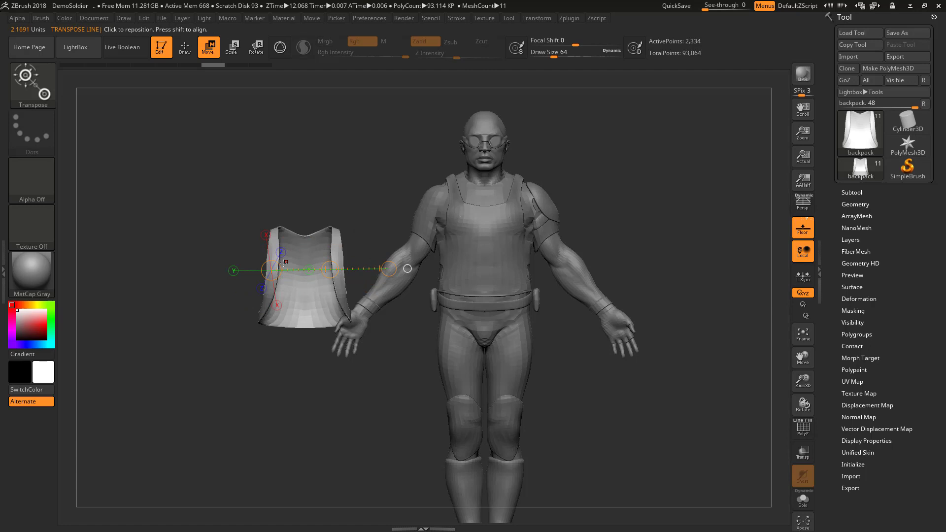
pyautogui.moveTo(280, 293); pyautogui.dragTo(420, 287)
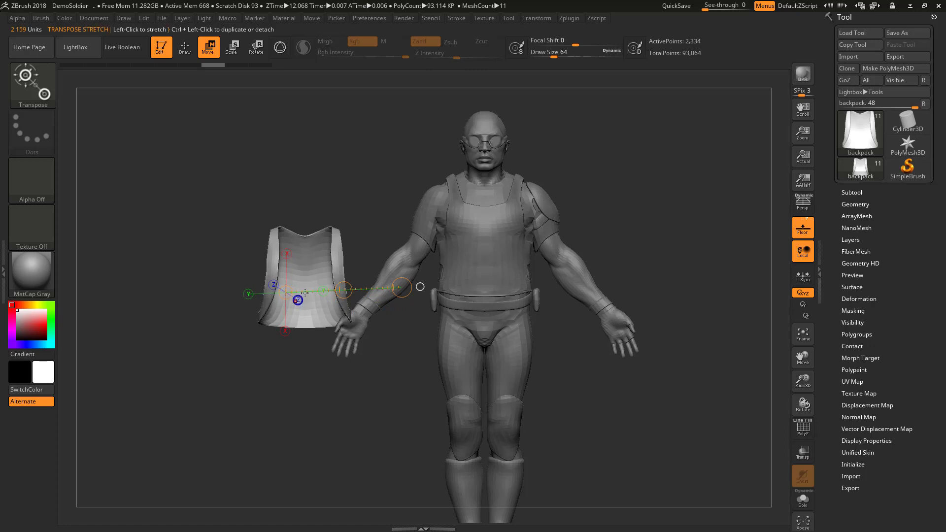
pyautogui.moveTo(270, 262); pyautogui.dragTo(316, 259)
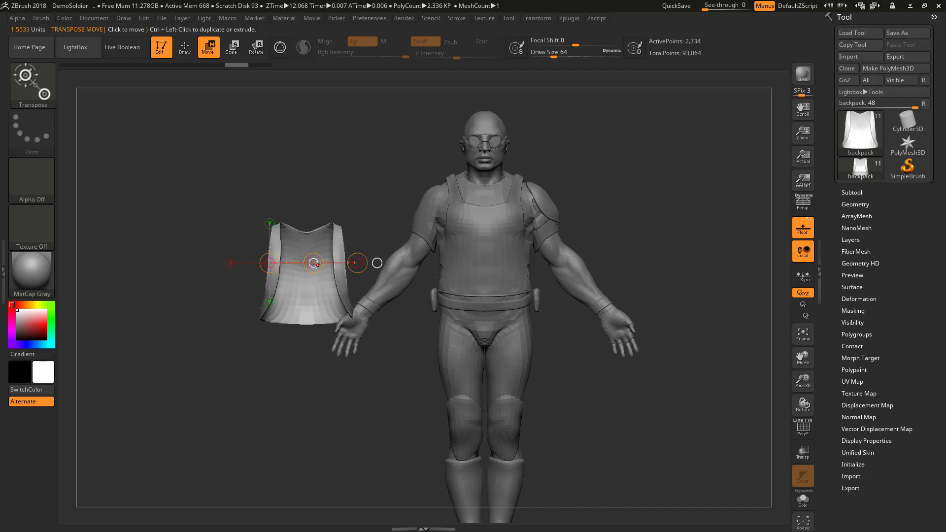
# Move the backpack freely with the Transpose line, and slide it sideways constrained to the line's direction
pyautogui.click(313, 262)
pyautogui.moveTo(314, 263); pyautogui.dragTo(297, 248)
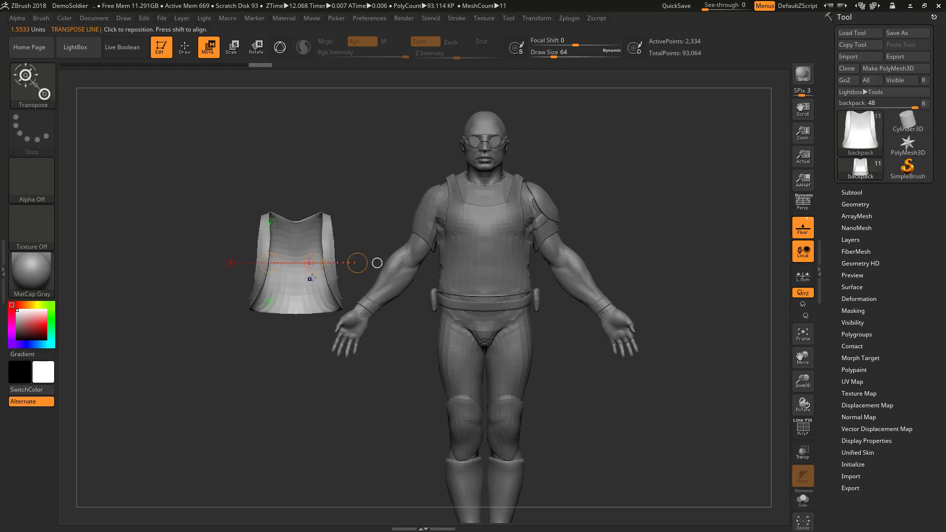
pyautogui.keyDown('shift'); pyautogui.moveTo(312, 263); pyautogui.dragTo(360, 266); pyautogui.keyUp('shift')
pyautogui.moveTo(328, 170); pyautogui.dragTo(333, 290)
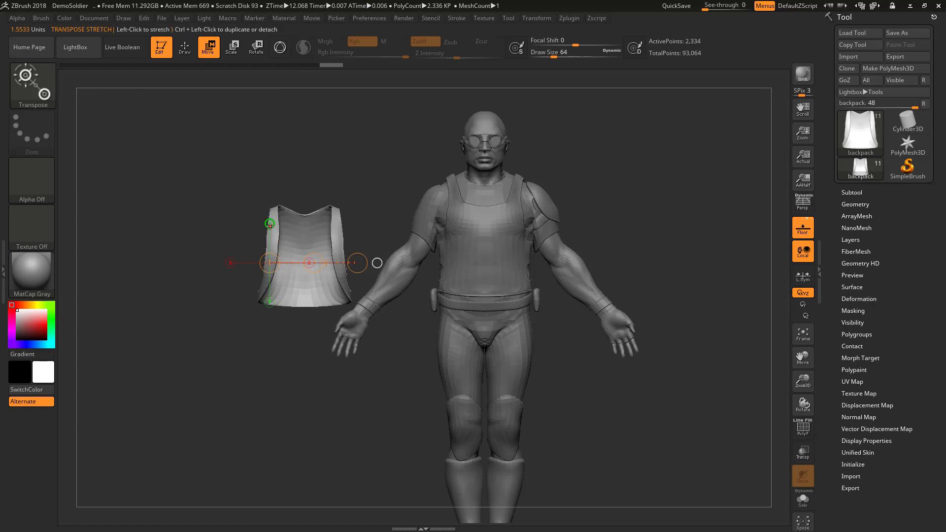
# Align the Transpose line to the vertical Y axis and shift the backpack up and down along it
pyautogui.click(270, 223)
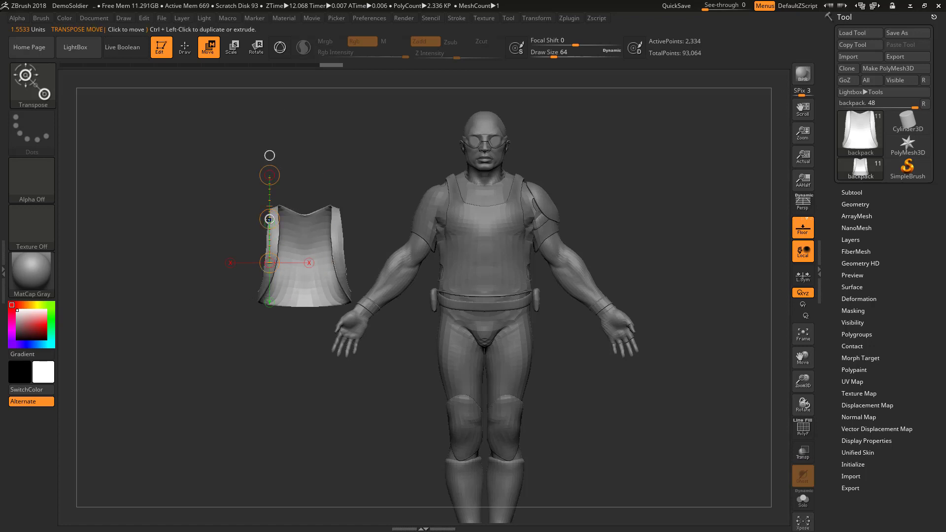
pyautogui.moveTo(270, 219)
pyautogui.mouseDown()
pyautogui.moveTo(270, 137)
pyautogui.moveTo(270, 310)
pyautogui.moveTo(269, 236)
pyautogui.mouseUp()
pyautogui.hotkey('ctrl', 'z')
pyautogui.hotkey('ctrl', 'z')
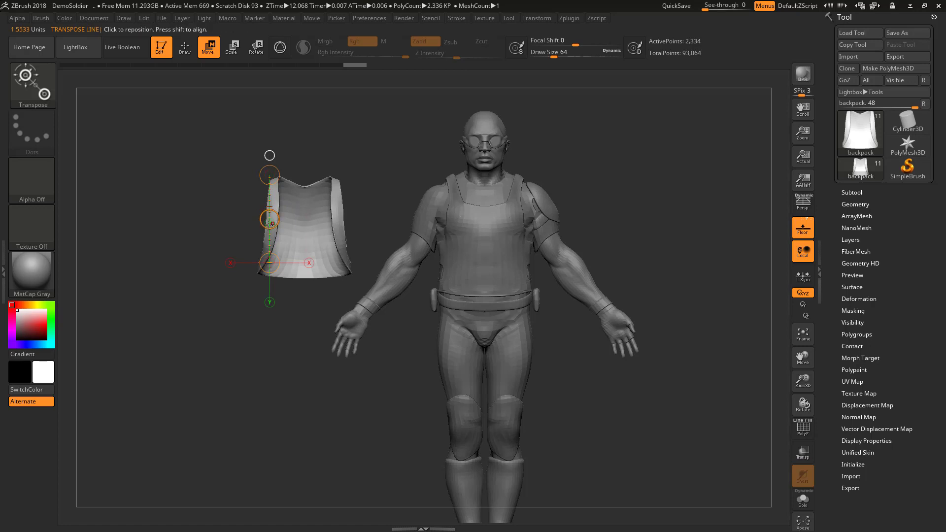
# Move the backpack closer, draw a new horizontal Transpose line across it, and move it onto the soldier's torso
pyautogui.moveTo(270, 219); pyautogui.dragTo(303, 237)
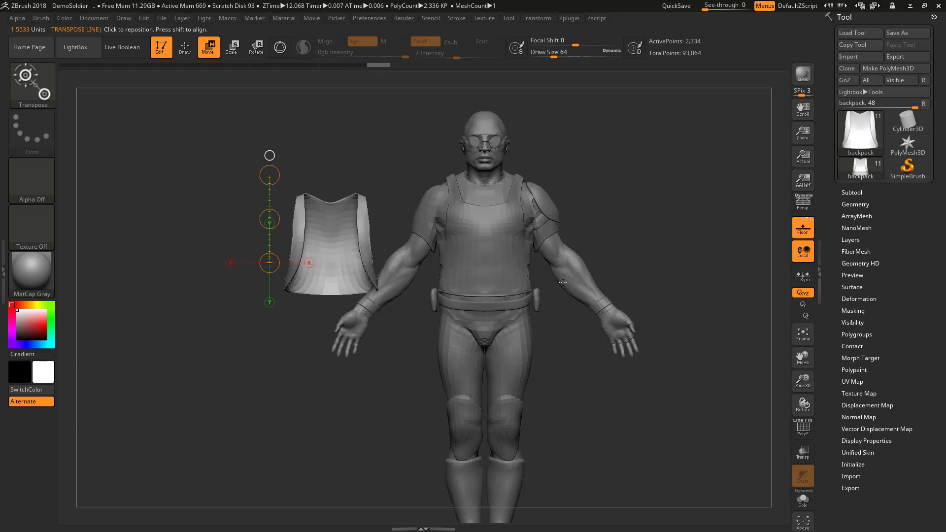
pyautogui.moveTo(294, 233); pyautogui.dragTo(391, 235)
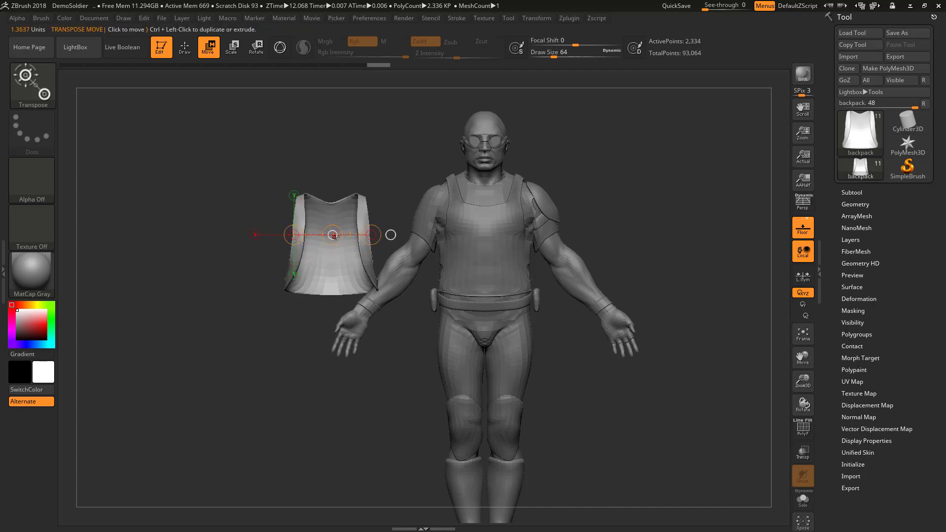
pyautogui.moveTo(333, 236); pyautogui.dragTo(486, 213)
# Examine how the backpack and its straps sit on the soldier's shoulders from the side and front
pyautogui.moveTo(610, 179); pyautogui.dragTo(724, 187)
pyautogui.moveTo(651, 183); pyautogui.dragTo(545, 194)
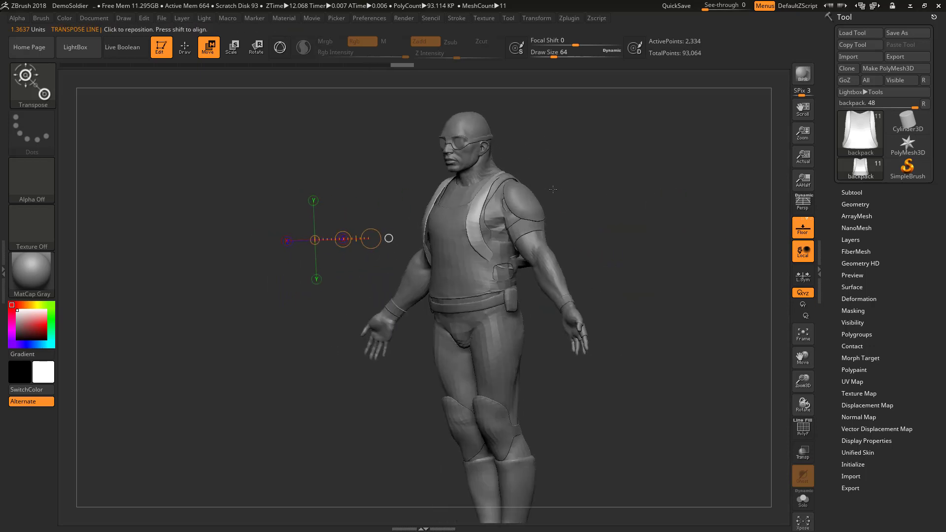
pyautogui.press('super')
pyautogui.press('Escape')
pyautogui.moveTo(591, 215)
pyautogui.mouseDown()
pyautogui.moveTo(668, 226)
pyautogui.moveTo(536, 236)
pyautogui.moveTo(552, 259)
pyautogui.moveTo(578, 264)
pyautogui.mouseUp()
pyautogui.press('super')
pyautogui.press('super')
pyautogui.press('super')
pyautogui.press('super')
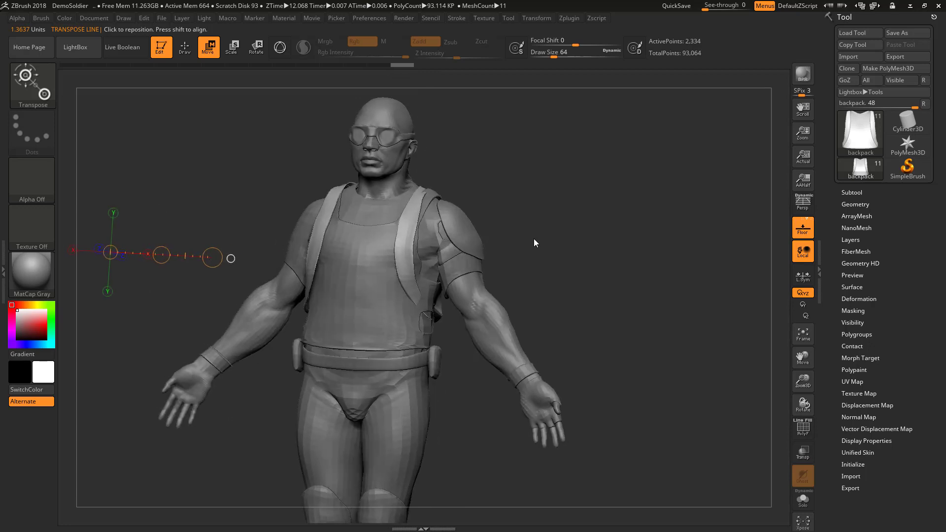
pyautogui.moveTo(533, 242); pyautogui.dragTo(572, 228)
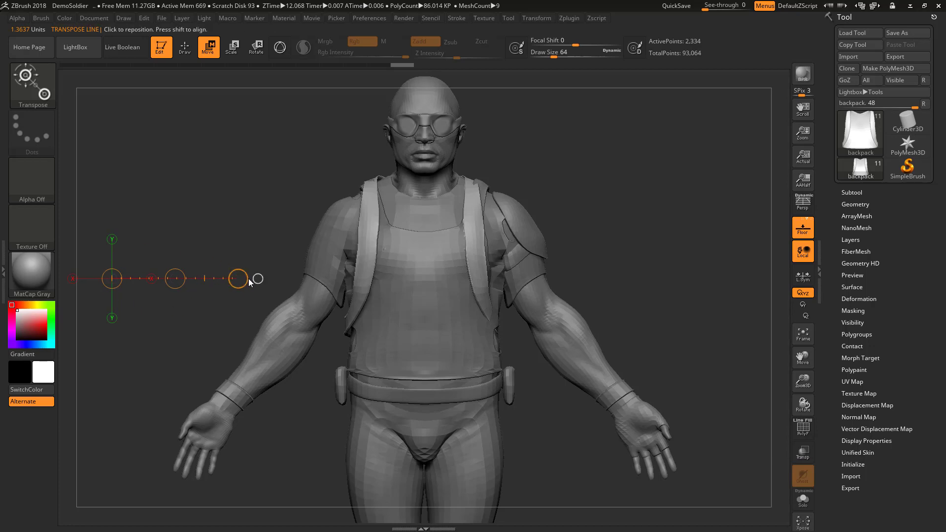
# Redraw the Transpose line about 1.77 units long across the chest and nudge the backpack sideways and vertically to fit the shoulders
pyautogui.moveTo(245, 270); pyautogui.dragTo(284, 273)
pyautogui.moveTo(195, 267); pyautogui.dragTo(428, 261)
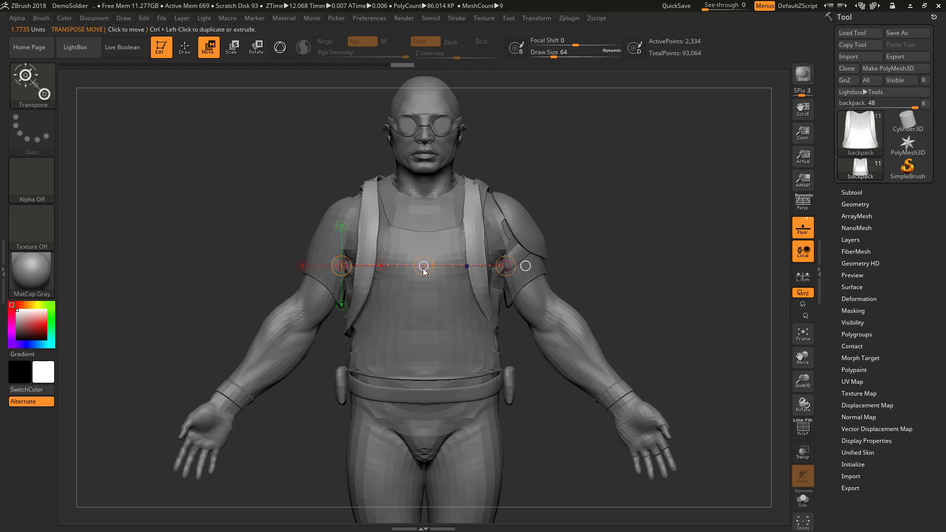
pyautogui.moveTo(426, 266); pyautogui.dragTo(427, 268)
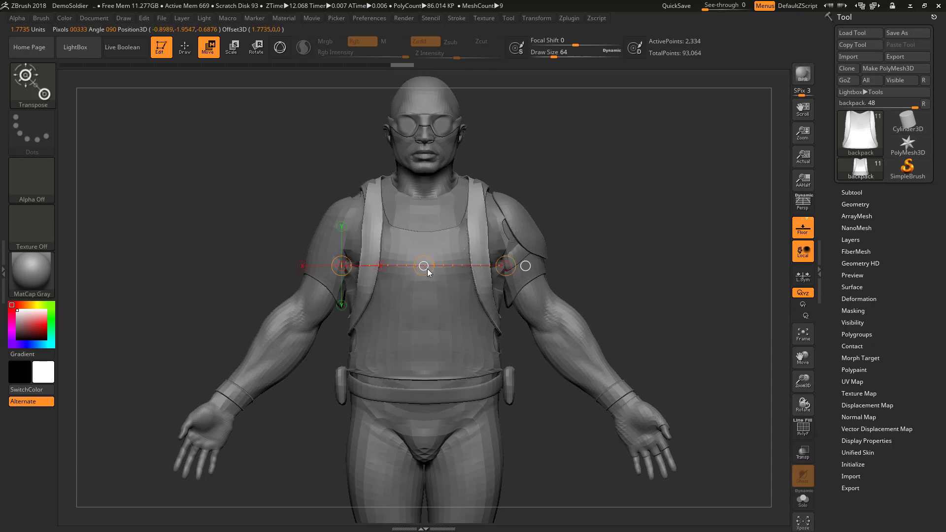
pyautogui.click(343, 227)
pyautogui.moveTo(344, 185); pyautogui.dragTo(344, 186)
pyautogui.moveTo(528, 186); pyautogui.dragTo(492, 217)
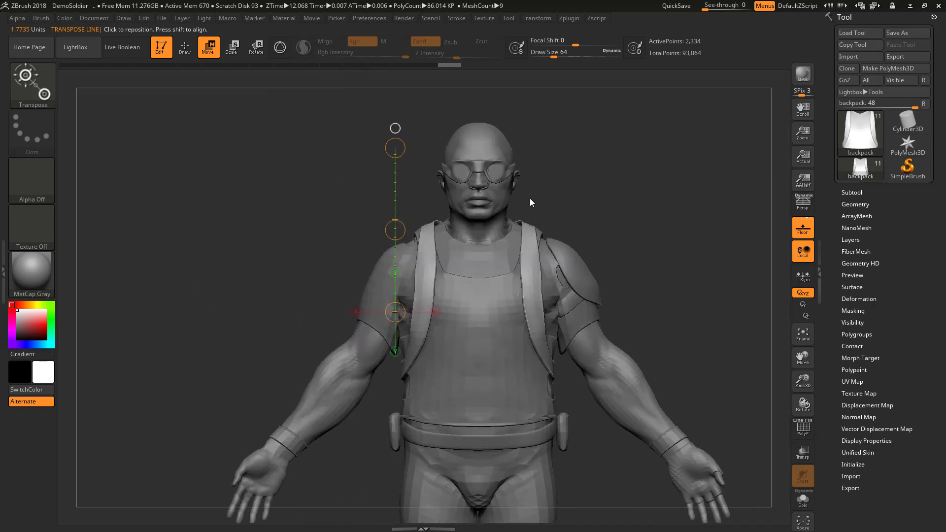
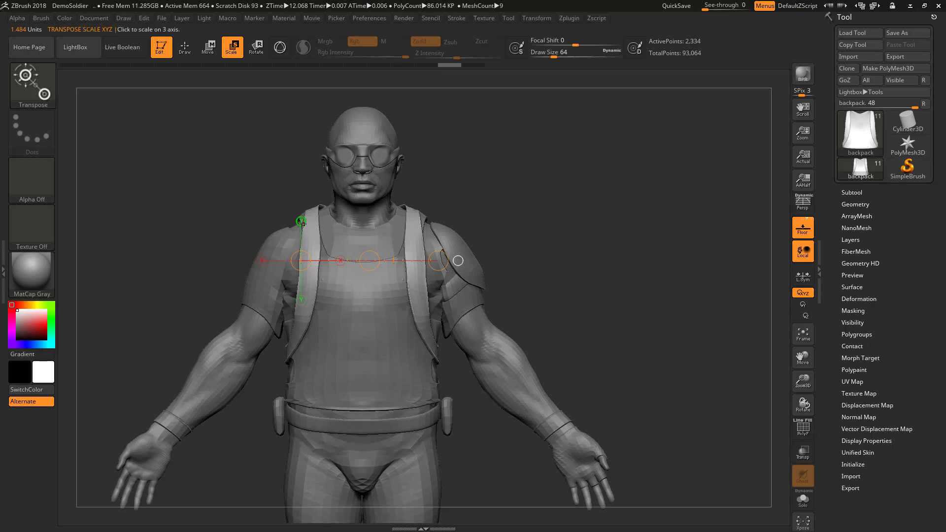
# Align the Transpose line to the vertical Y axis, try scaling the backpack with it, and centre the line on the torso
pyautogui.click(301, 221)
pyautogui.moveTo(308, 196); pyautogui.dragTo(331, 85)
pyautogui.hotkey('ctrl', 'z')
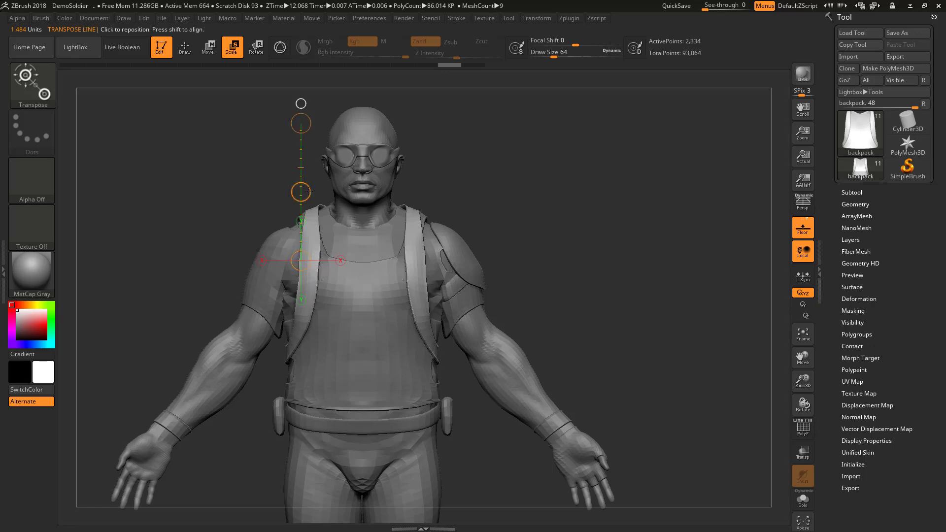
pyautogui.moveTo(309, 191); pyautogui.dragTo(326, 249)
pyautogui.hotkey('ctrl', 'z')
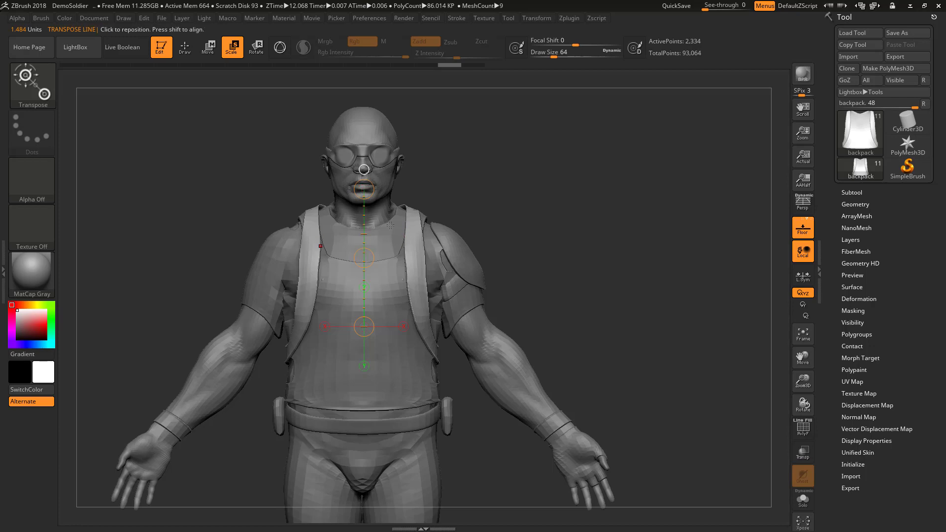
# Try scaling the backpack uniformly on all three axes from the upper end of the vertical Transpose line, undoing each attempt
pyautogui.keyDown('ctrl'); pyautogui.moveTo(390, 225); pyautogui.dragTo(494, 227, button='right'); pyautogui.keyUp('ctrl')
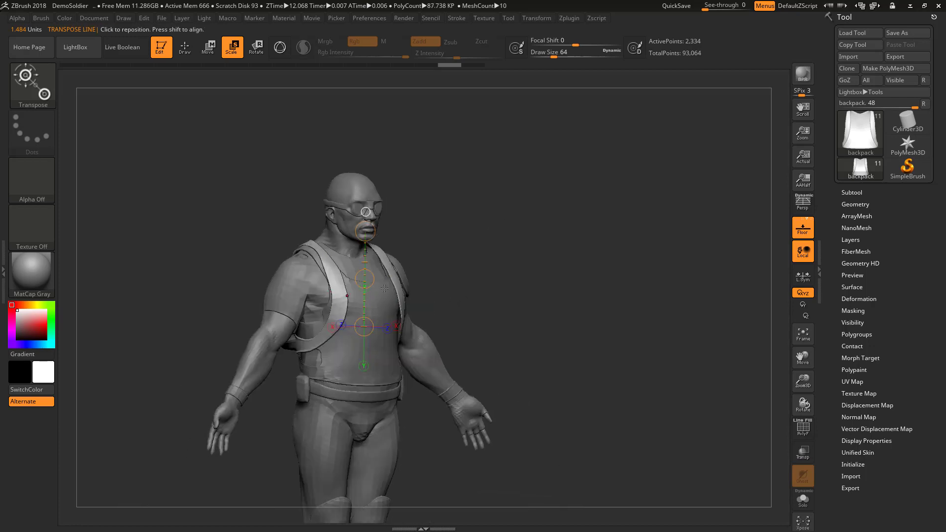
pyautogui.moveTo(384, 288); pyautogui.dragTo(432, 242)
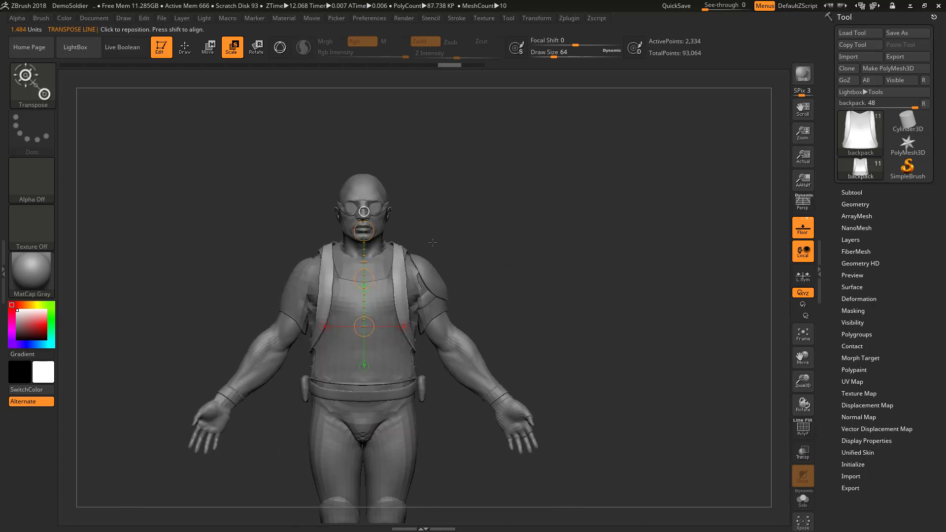
pyautogui.keyDown('ctrl'); pyautogui.moveTo(405, 244); pyautogui.dragTo(385, 259, button='right'); pyautogui.keyUp('ctrl')
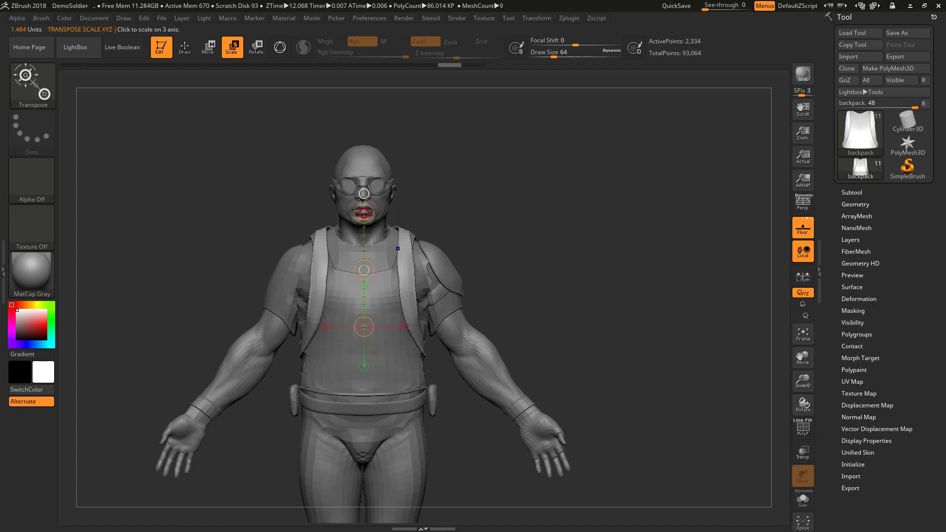
pyautogui.moveTo(364, 213); pyautogui.dragTo(438, 123)
pyautogui.hotkey('ctrl', 'z')
pyautogui.moveTo(364, 214); pyautogui.dragTo(473, 125)
pyautogui.hotkey('ctrl', 'z')
pyautogui.moveTo(502, 194)
pyautogui.mouseDown()
pyautogui.moveTo(592, 211)
pyautogui.moveTo(503, 194)
pyautogui.mouseUp()
pyautogui.hotkey('ctrl', 'z')
pyautogui.moveTo(364, 213); pyautogui.dragTo(364, 210)
pyautogui.moveTo(492, 207); pyautogui.dragTo(517, 199)
pyautogui.hotkey('ctrl', 'z')
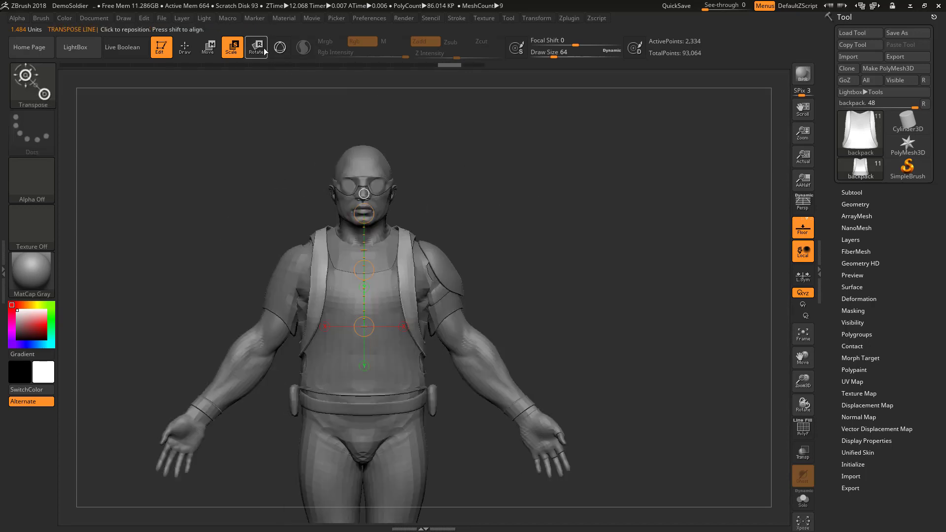
# Switch to Rotate mode, shift the vertical Transpose line beside the shoulder strap, and try rotating the backpack before undoing the rotation
pyautogui.click(257, 47)
pyautogui.moveTo(366, 214); pyautogui.dragTo(425, 261)
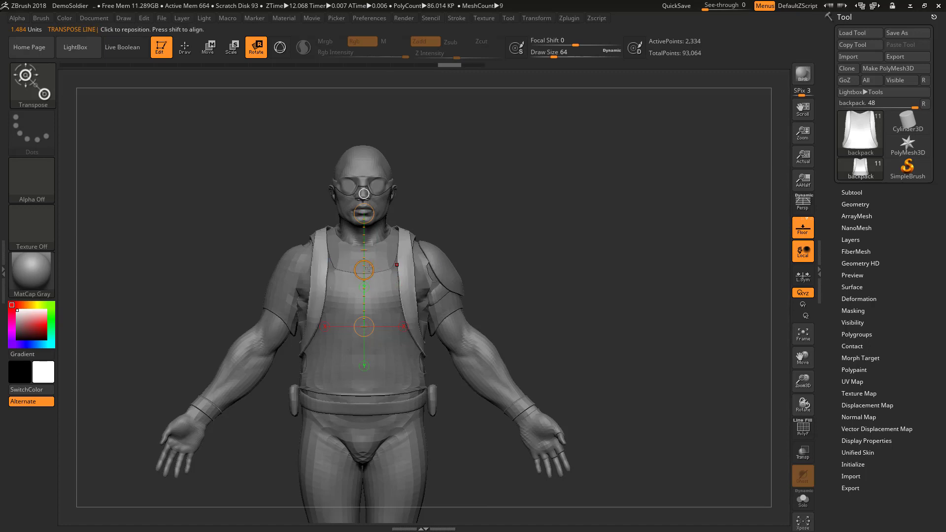
pyautogui.moveTo(373, 267); pyautogui.dragTo(316, 302)
pyautogui.moveTo(301, 241); pyautogui.dragTo(226, 237)
pyautogui.hotkey('ctrl', 'z')
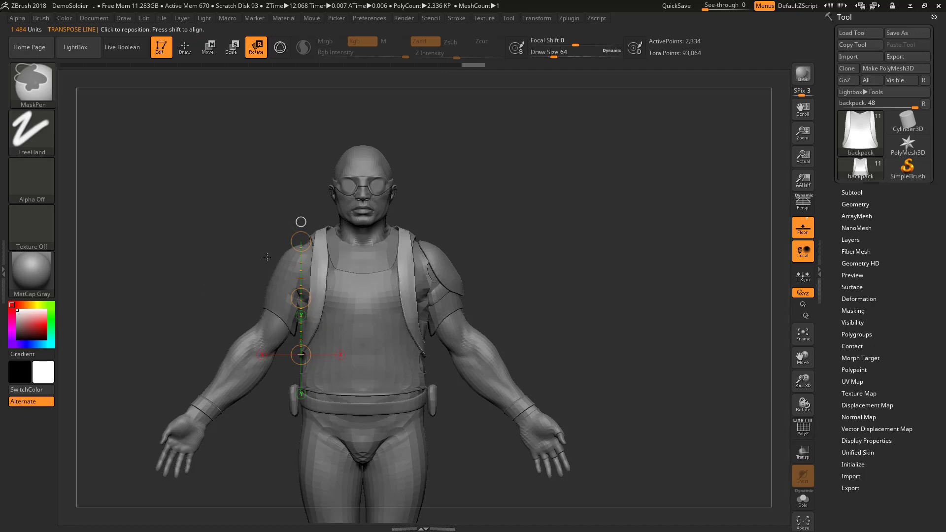
# Draw a horizontal Transpose line about 1.31 units long across the chest, try spinning the backpack around it, and undo the spin
pyautogui.moveTo(314, 282)
pyautogui.keyDown('shift'); pyautogui.mouseDown()
pyautogui.moveTo(428, 279)
pyautogui.moveTo(418, 285)
pyautogui.moveTo(384, 268)
pyautogui.moveTo(452, 228)
pyautogui.mouseUp(); pyautogui.keyUp('shift')
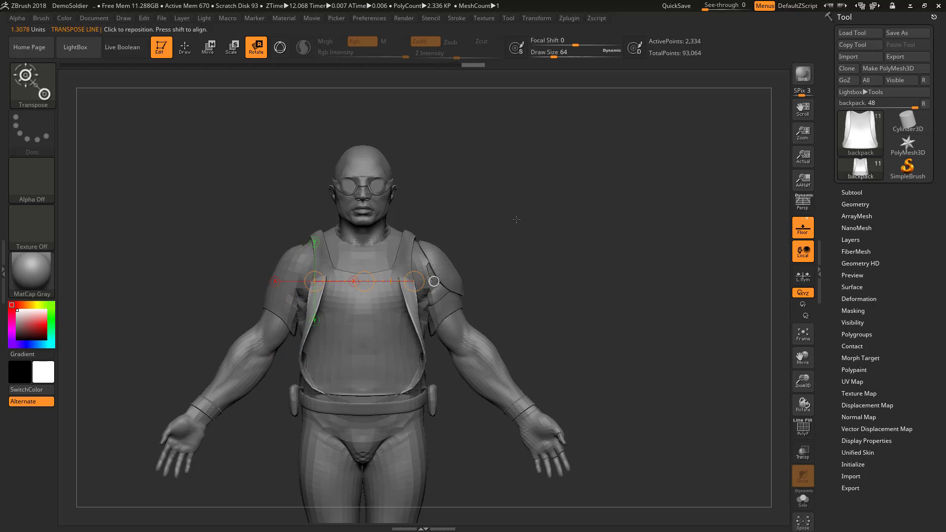
pyautogui.moveTo(516, 219); pyautogui.dragTo(553, 223)
pyautogui.hotkey('ctrl', 'z')
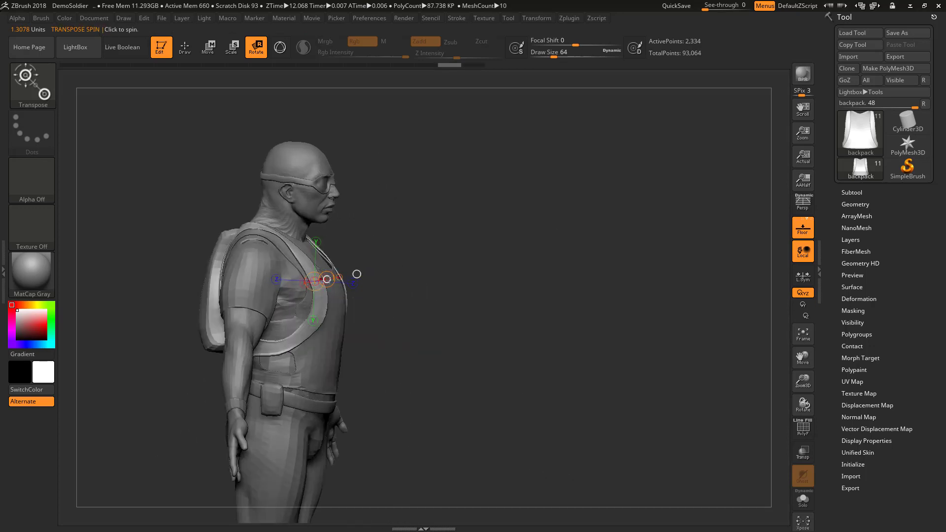
pyautogui.moveTo(421, 224); pyautogui.dragTo(368, 221)
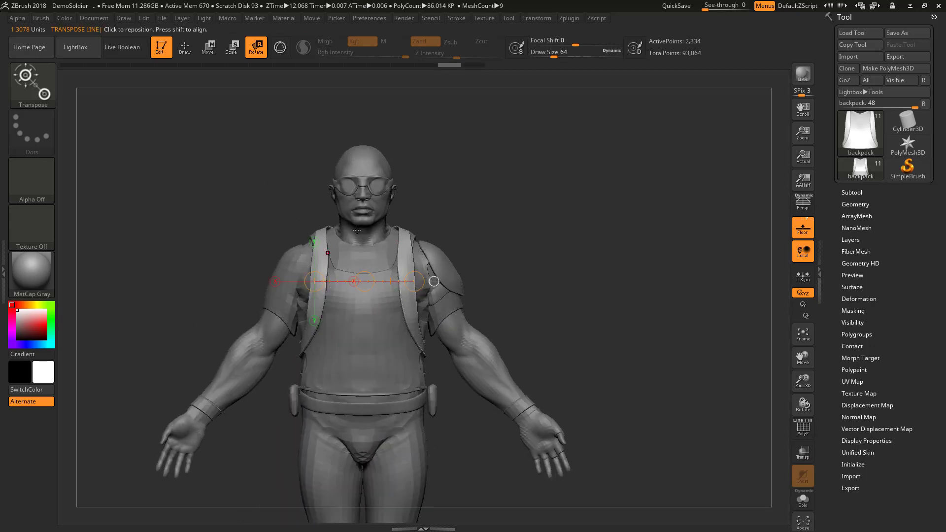
# Align the Transpose line to the vertical Y axis, centre it on the torso, and return to Draw mode
pyautogui.click(314, 241)
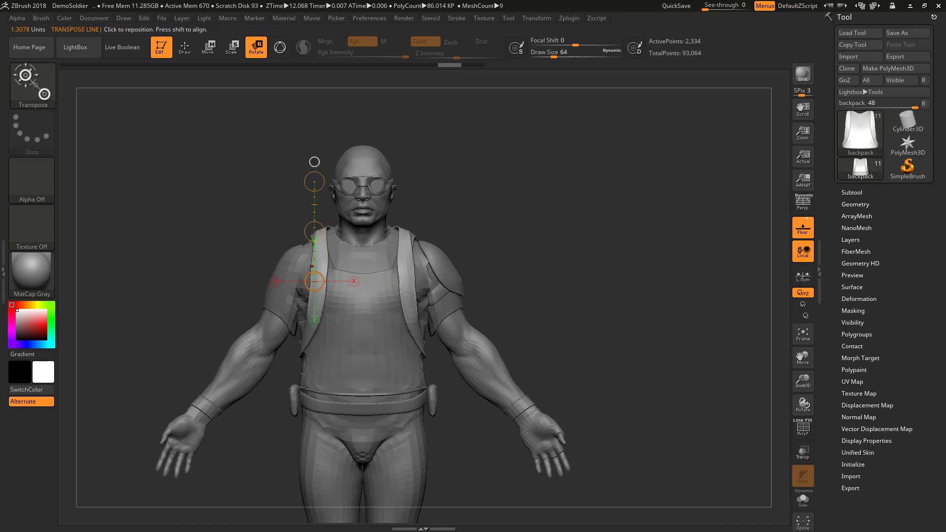
pyautogui.moveTo(321, 230); pyautogui.dragTo(394, 190)
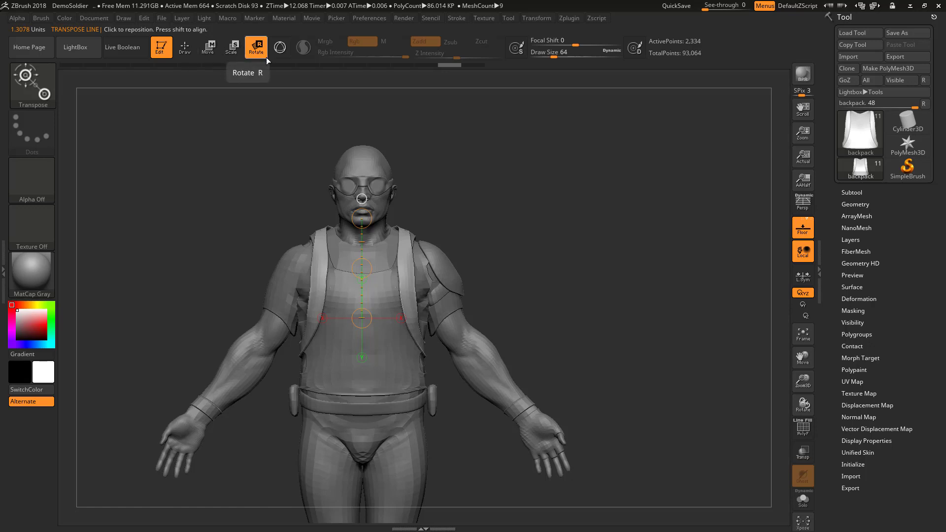
pyautogui.moveTo(472, 277)
pyautogui.mouseDown()
pyautogui.moveTo(554, 248)
pyautogui.moveTo(320, 241)
pyautogui.moveTo(534, 224)
pyautogui.moveTo(525, 208)
pyautogui.moveTo(514, 240)
pyautogui.moveTo(493, 240)
pyautogui.mouseUp()
pyautogui.press('q')
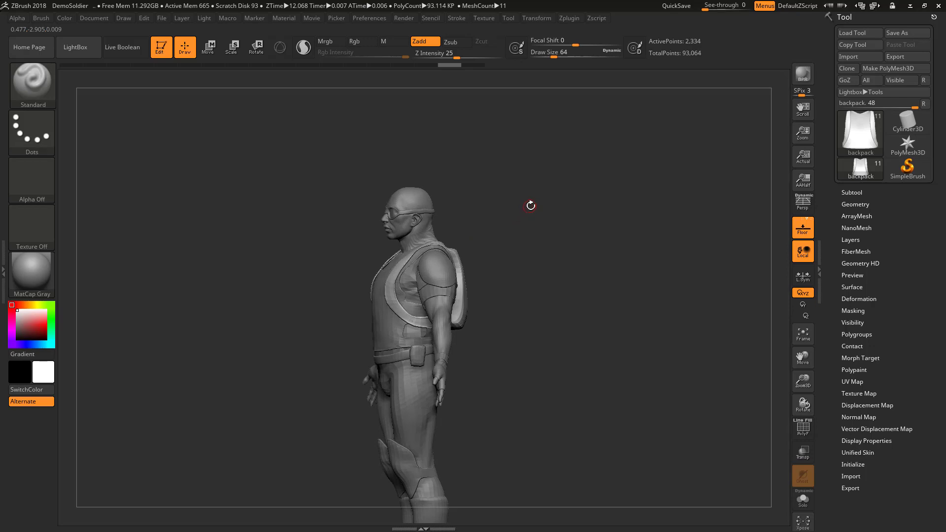